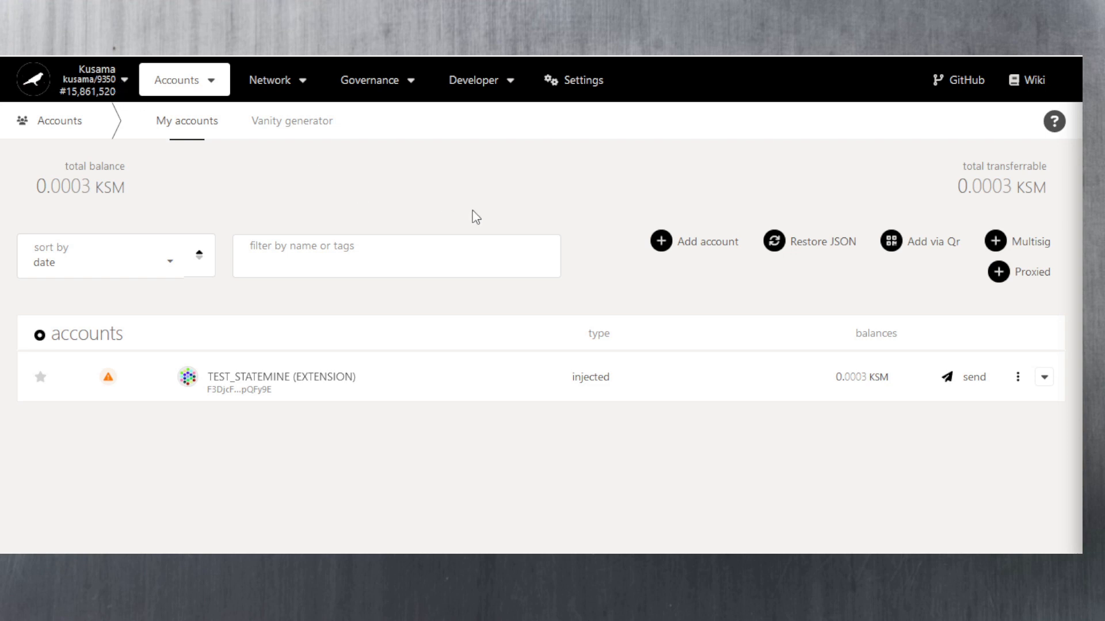
- Open the account's Set on-chain identity form and change the display name from Test_Statemine to KRYPTOSCHAIN
{"action": "left_click", "coordinate": [1016, 377]}
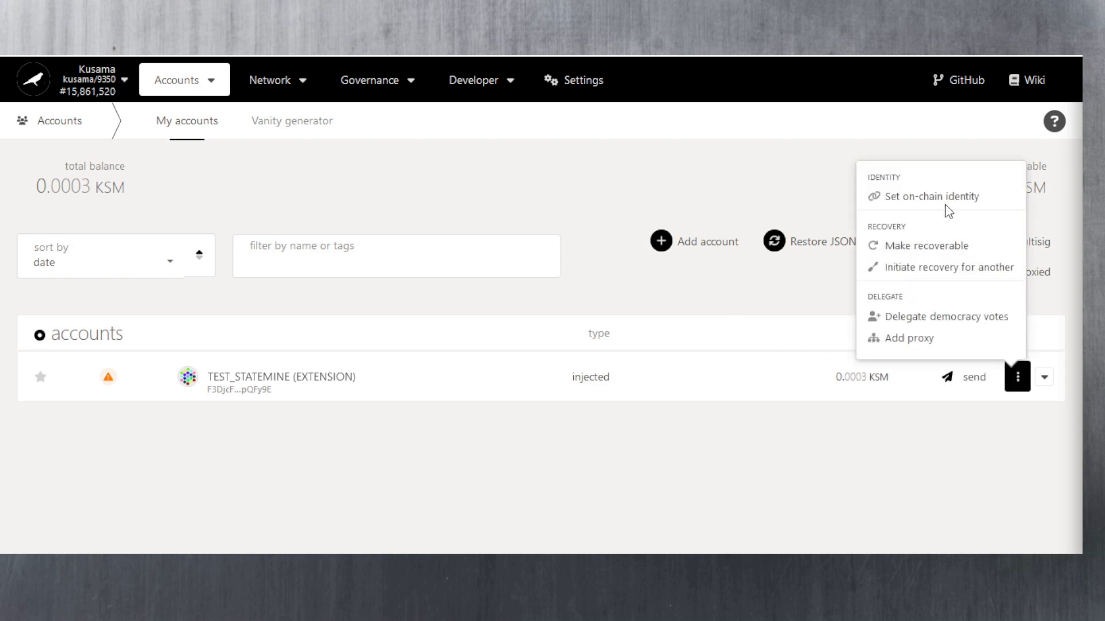
{"action": "left_click", "coordinate": [920, 199]}
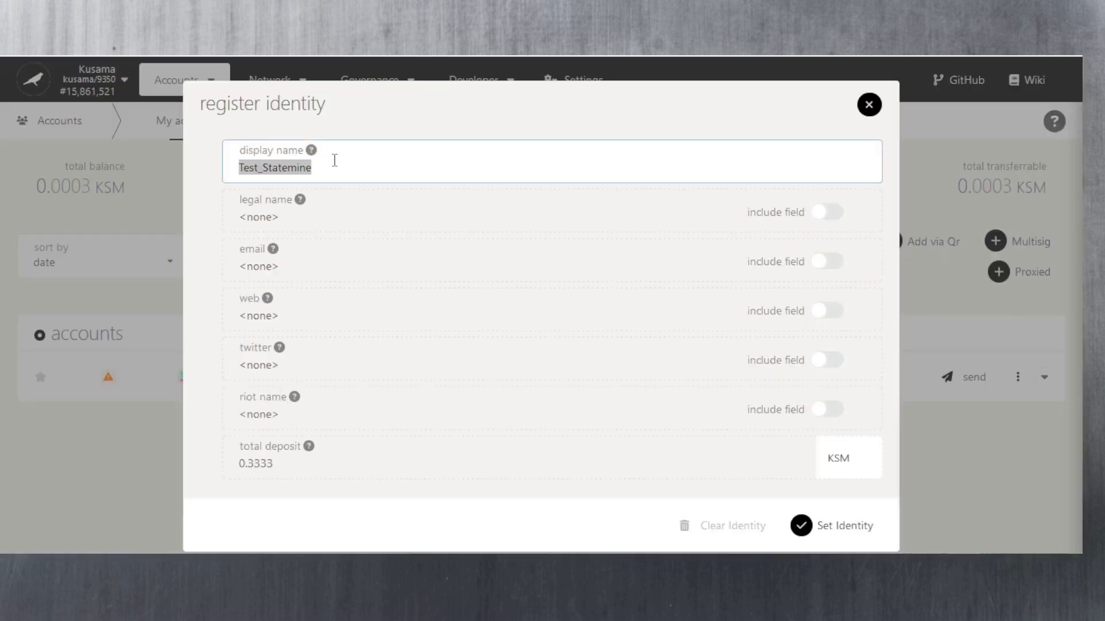
{"action": "left_click_drag", "start_coordinate": [340, 171], "coordinate": [216, 167]}
{"action": "key", "text": "BackSpace"}
{"action": "type", "text": "KRYPTOSCHAIN"}
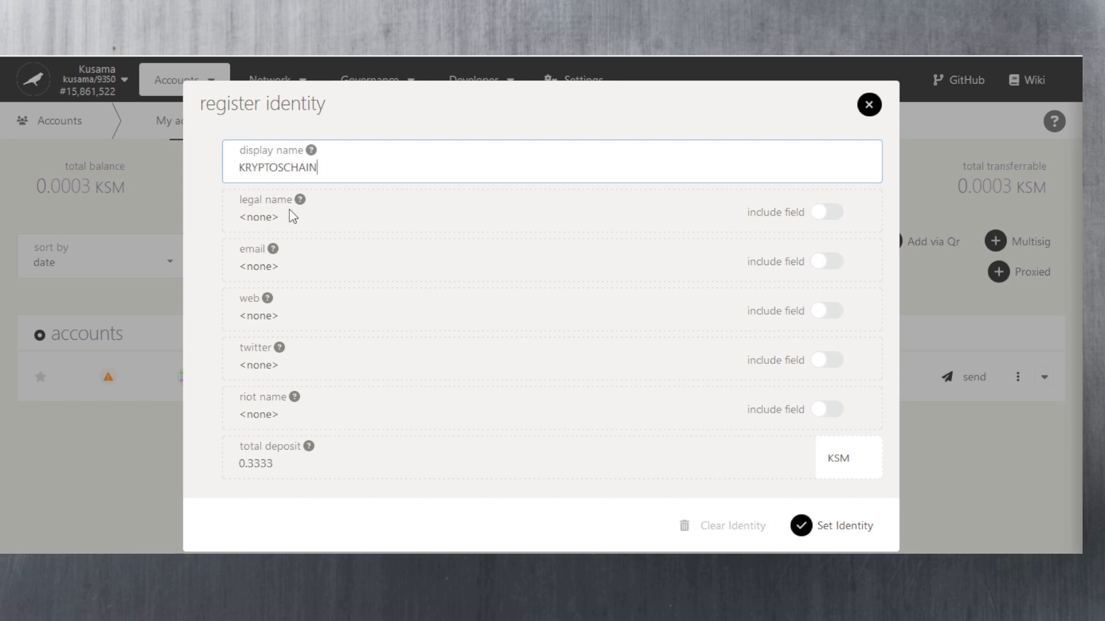
{"action": "left_click", "coordinate": [213, 236]}
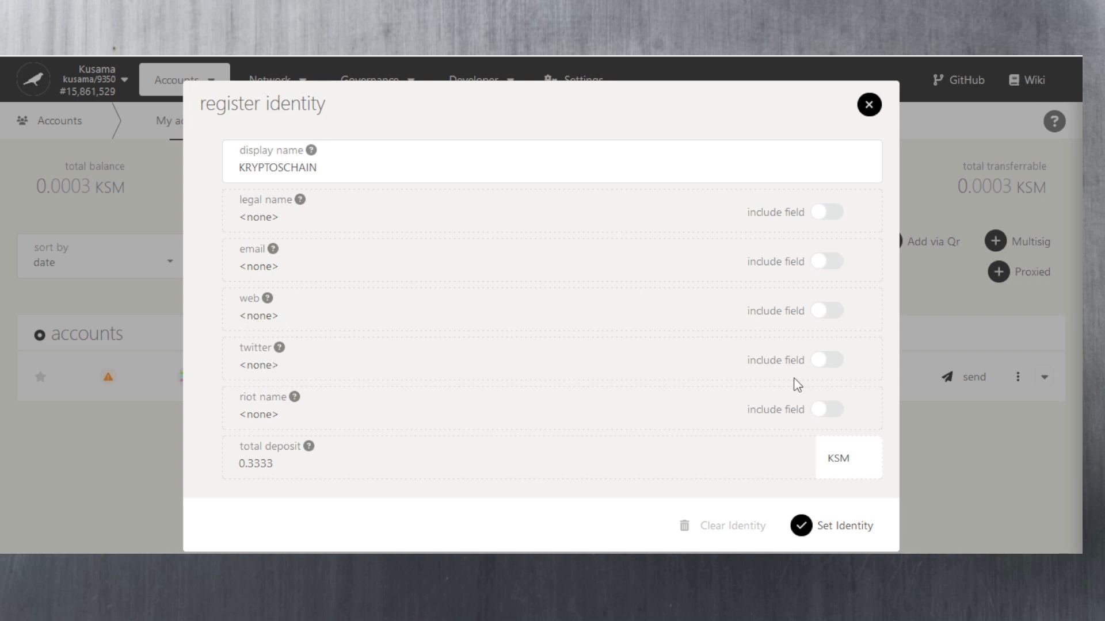
{"action": "left_click", "coordinate": [831, 364]}
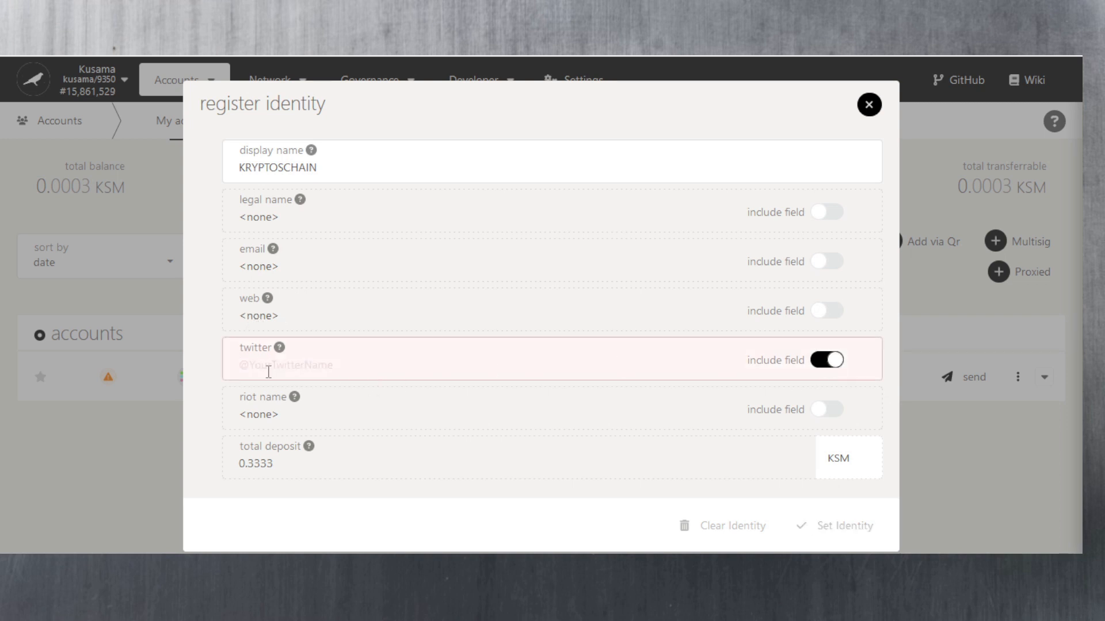
{"action": "left_click", "coordinate": [315, 365]}
{"action": "type", "text": "@KryptosChain"}
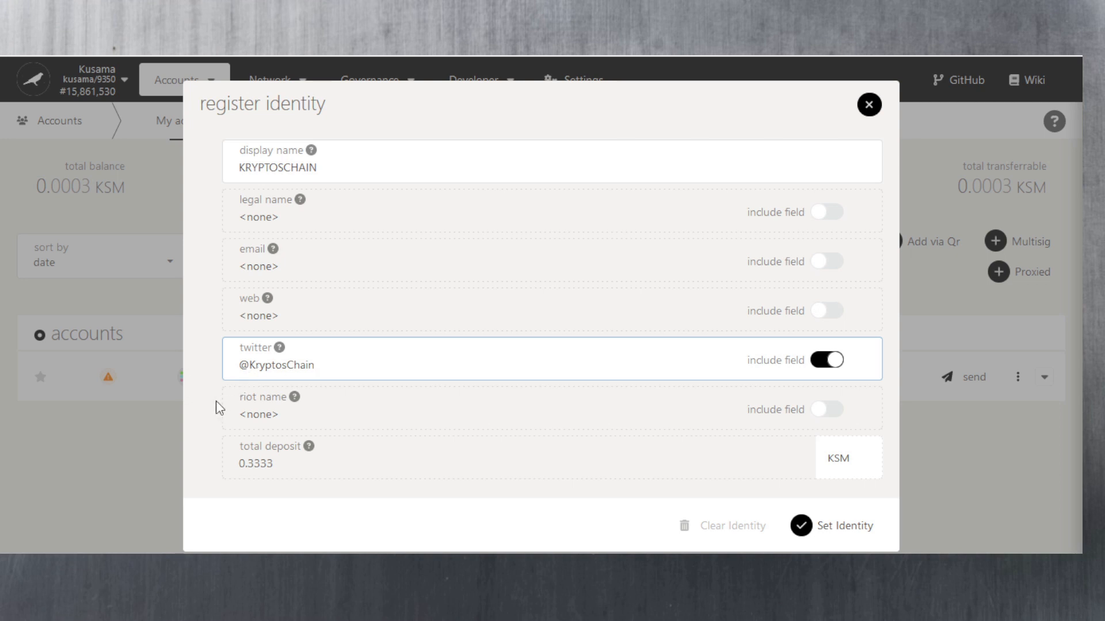
{"action": "left_click", "coordinate": [210, 282]}
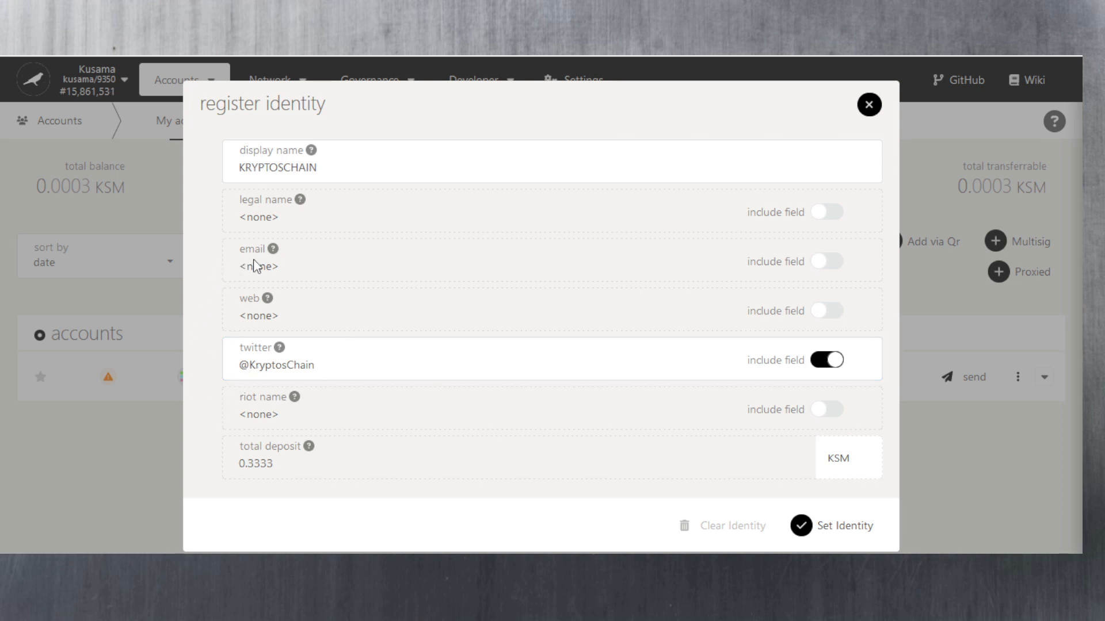
- Include the email field, fill in the contact email address, and submit with Set Identity
{"action": "left_click", "coordinate": [828, 262]}
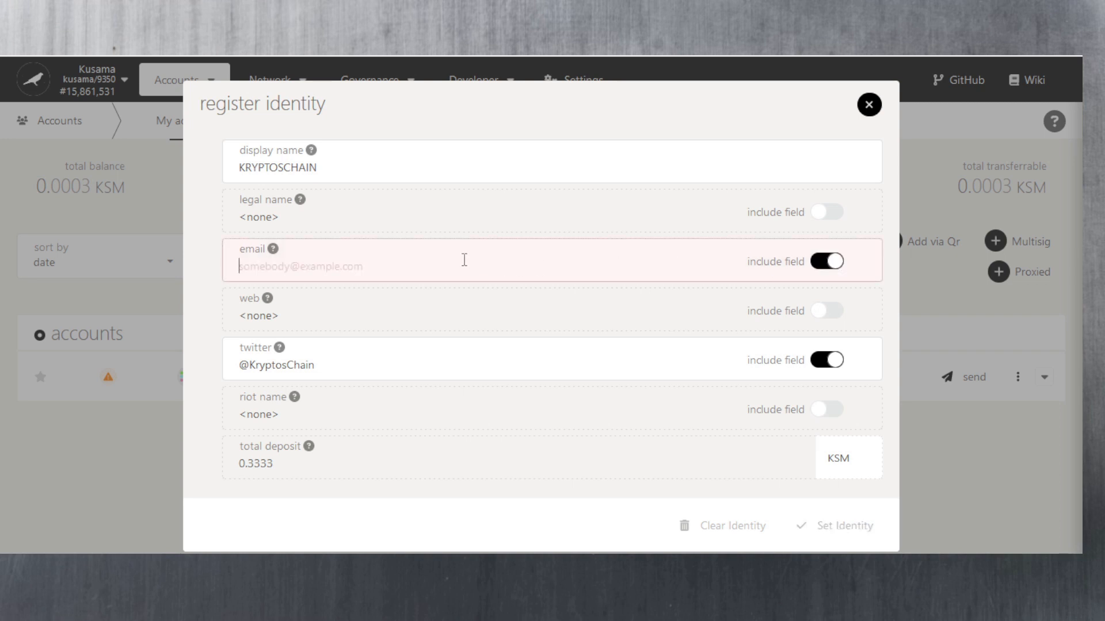
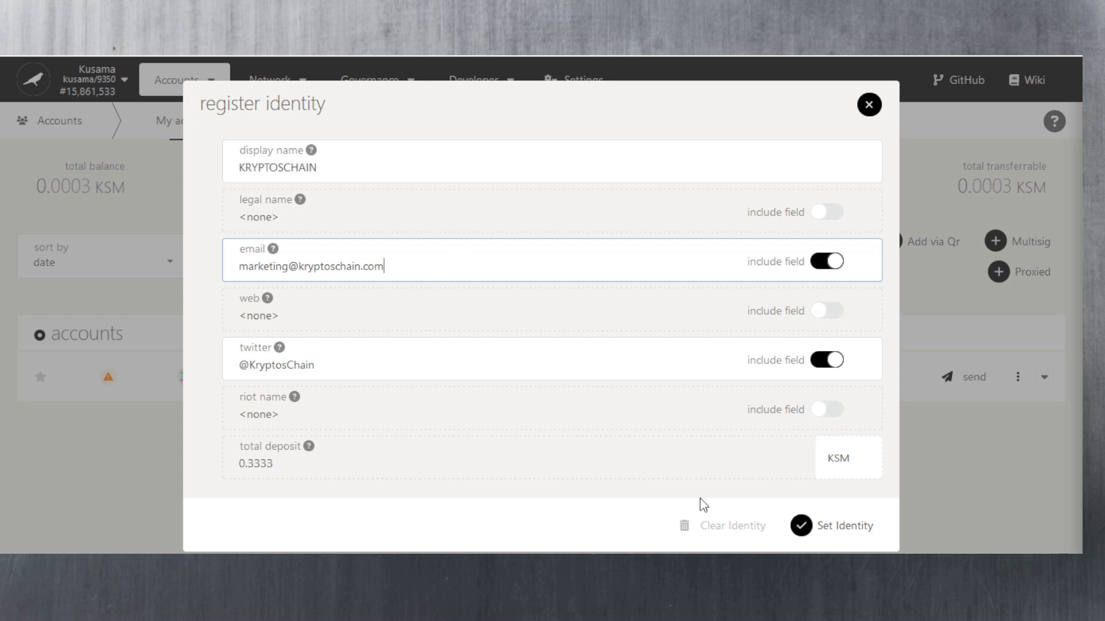
{"action": "left_click", "coordinate": [822, 530]}
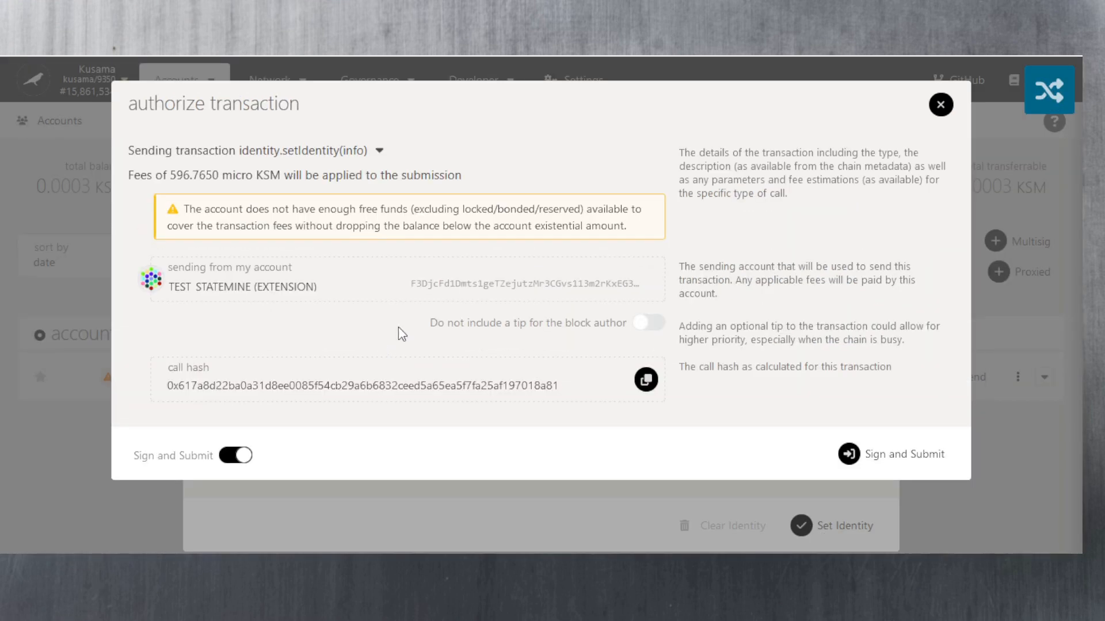
- Cancel the setIdentity authorization and close the register identity dialog without submitting
{"action": "left_click", "coordinate": [938, 108]}
{"action": "left_click", "coordinate": [867, 105]}
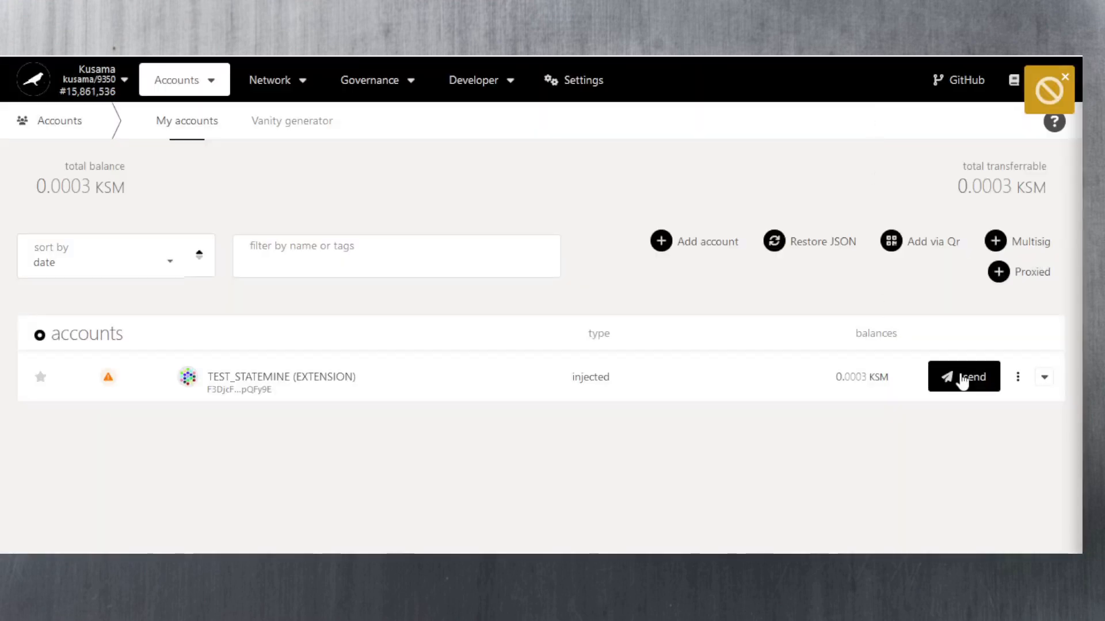
- On the Extrinsics page, select the identity pallet's requestJudgement(regIndex, maxFee) call
{"action": "mouse_move", "coordinate": [473, 95]}
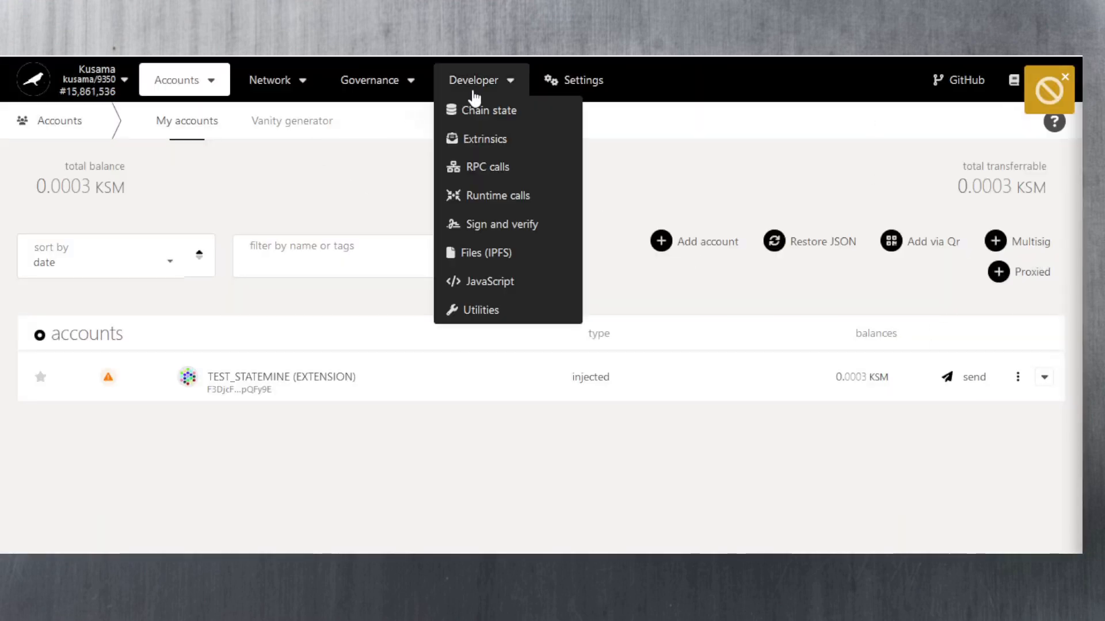
{"action": "left_click", "coordinate": [483, 142]}
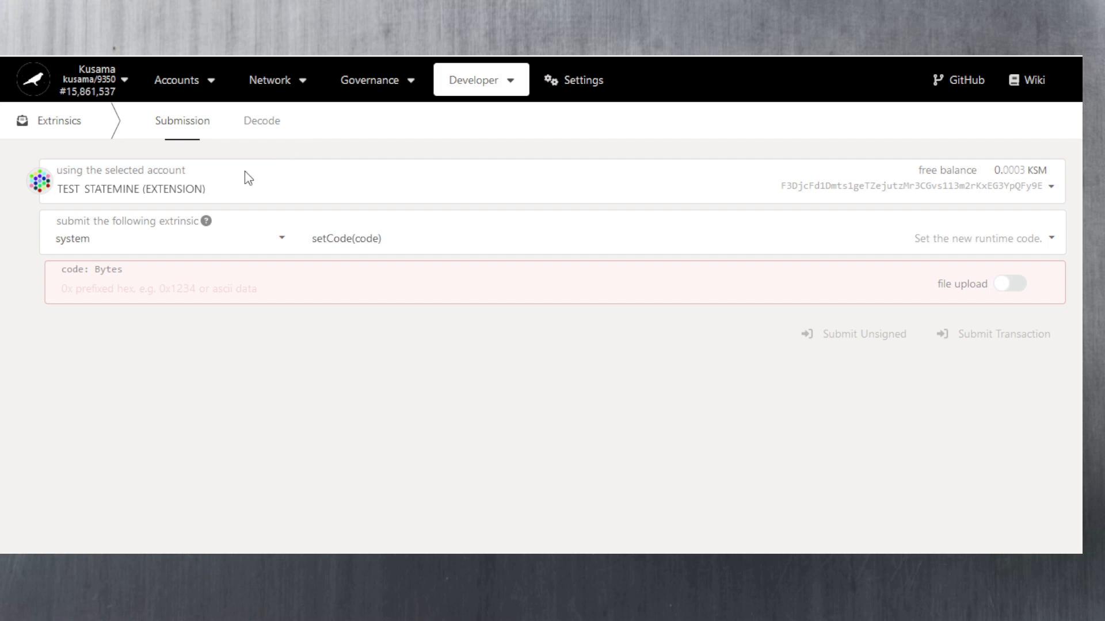
{"action": "left_click", "coordinate": [161, 241]}
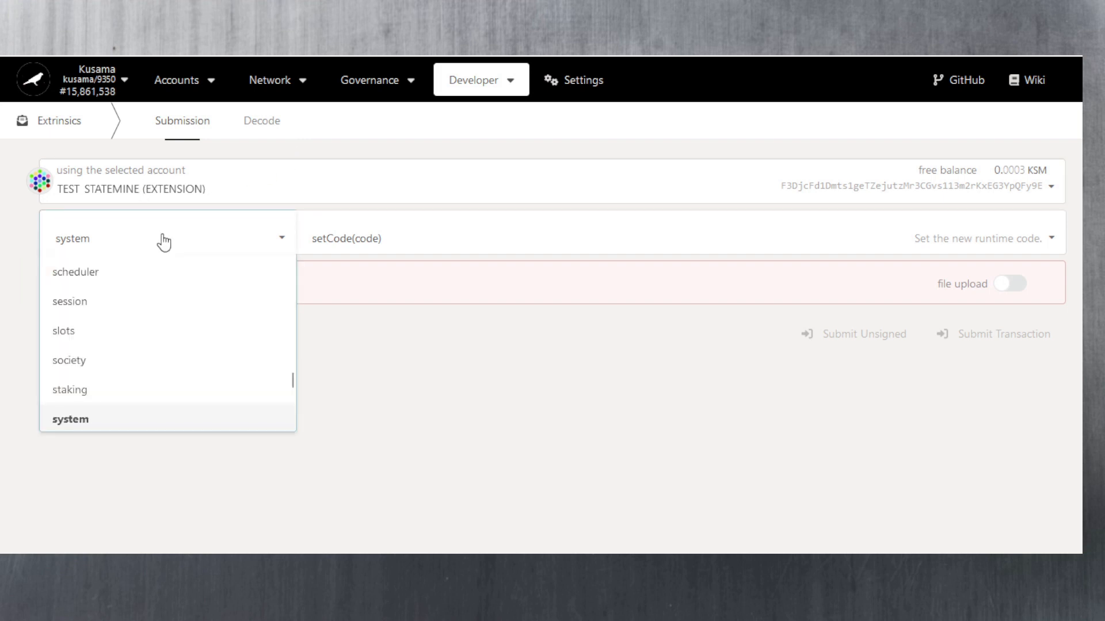
{"action": "left_click_drag", "start_coordinate": [292, 381], "coordinate": [281, 325]}
{"action": "left_click", "coordinate": [172, 294]}
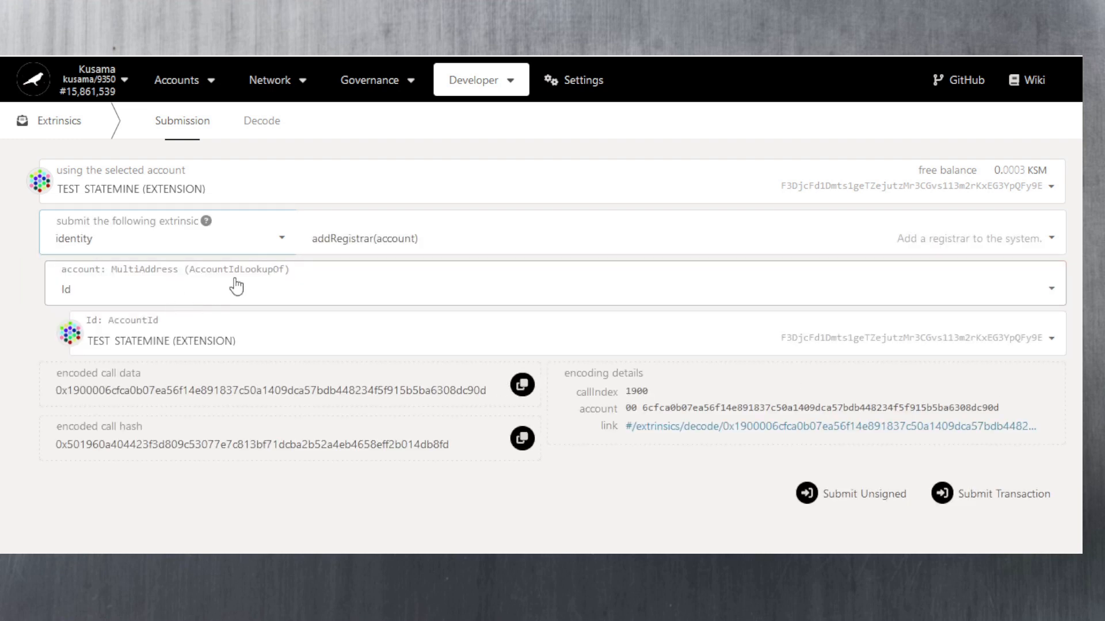
{"action": "left_click", "coordinate": [363, 246]}
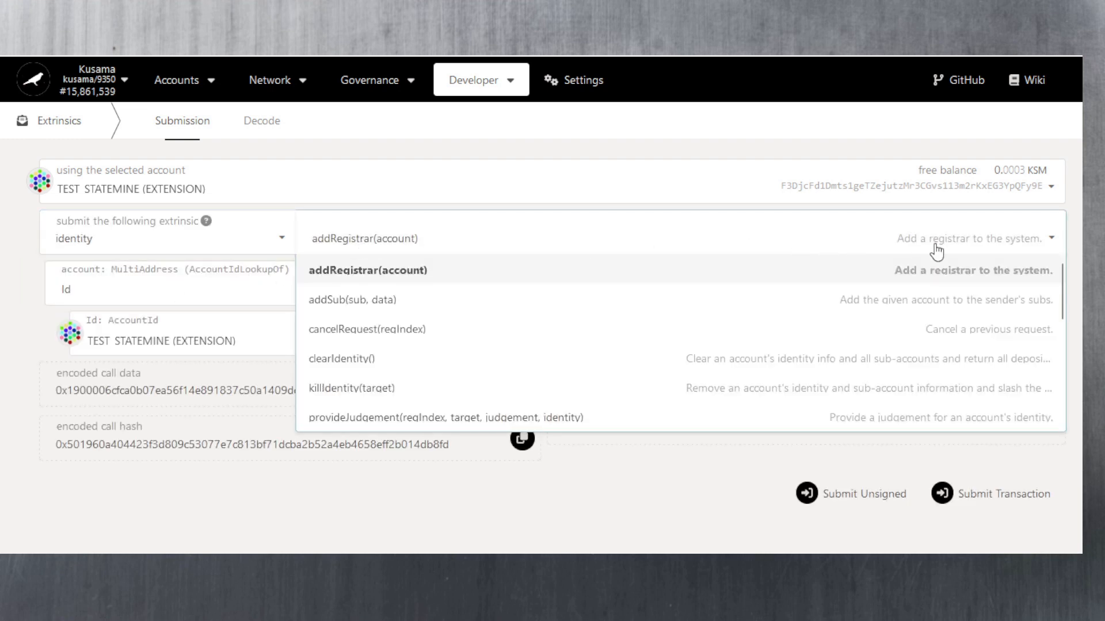
{"action": "left_click_drag", "start_coordinate": [1067, 284], "coordinate": [1046, 353]}
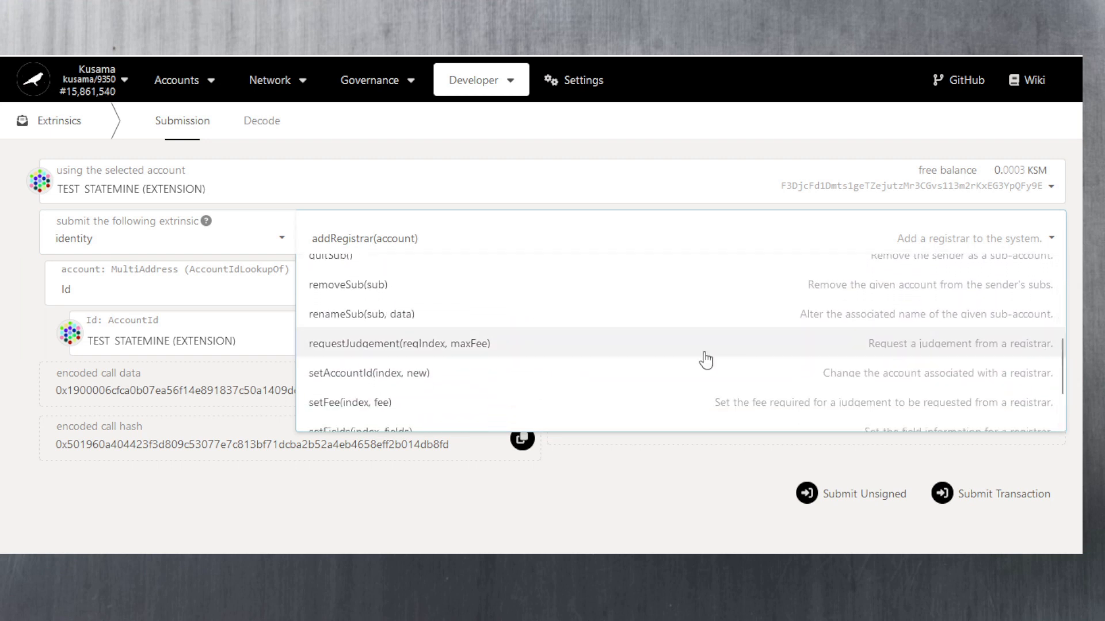
{"action": "left_click", "coordinate": [433, 345]}
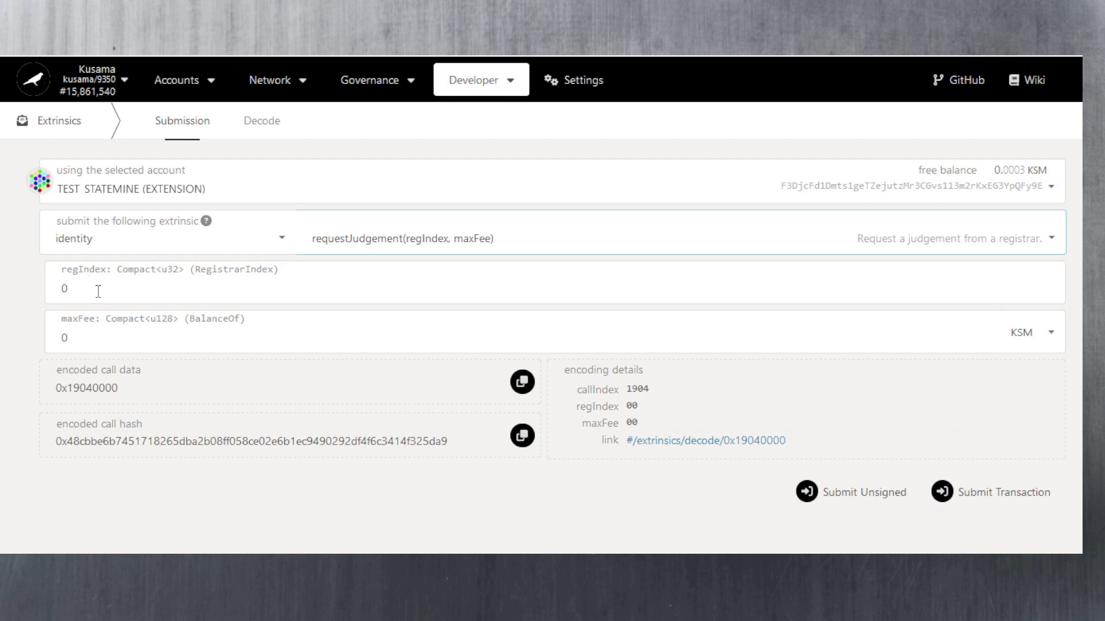
- Set the requestJudgement maxFee to 0.04 KSM, leaving regIndex at 0
{"action": "left_click", "coordinate": [98, 339]}
{"action": "type", "text": ".04"}
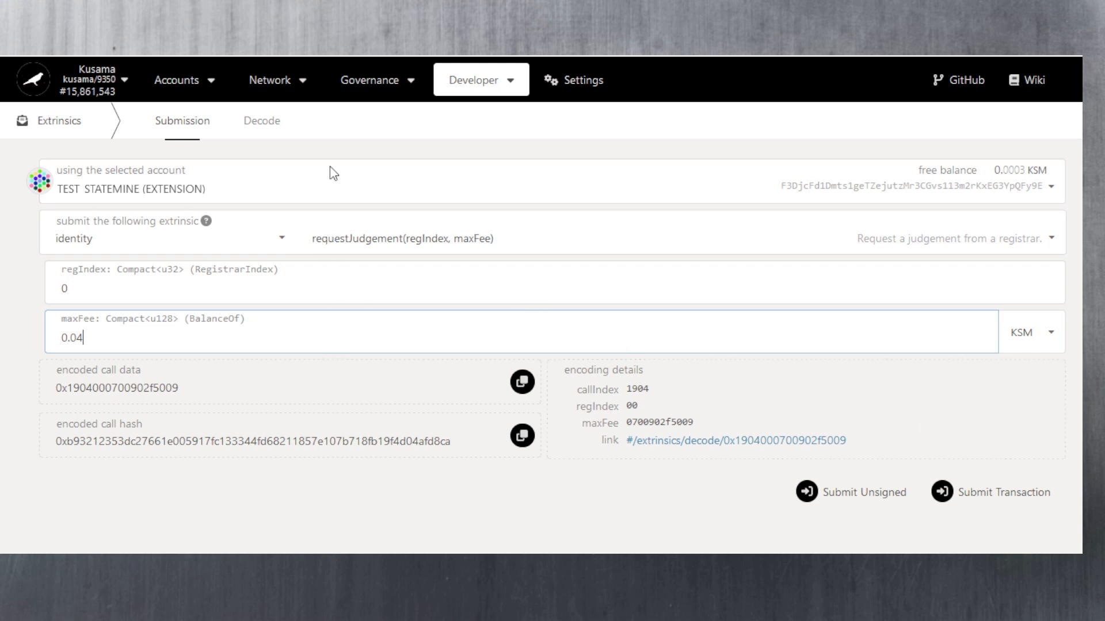
- On the Web3 Foundation Registrar, run a Kusama judgement check for the pasted account address
{"action": "mouse_move", "coordinate": [185, 86]}
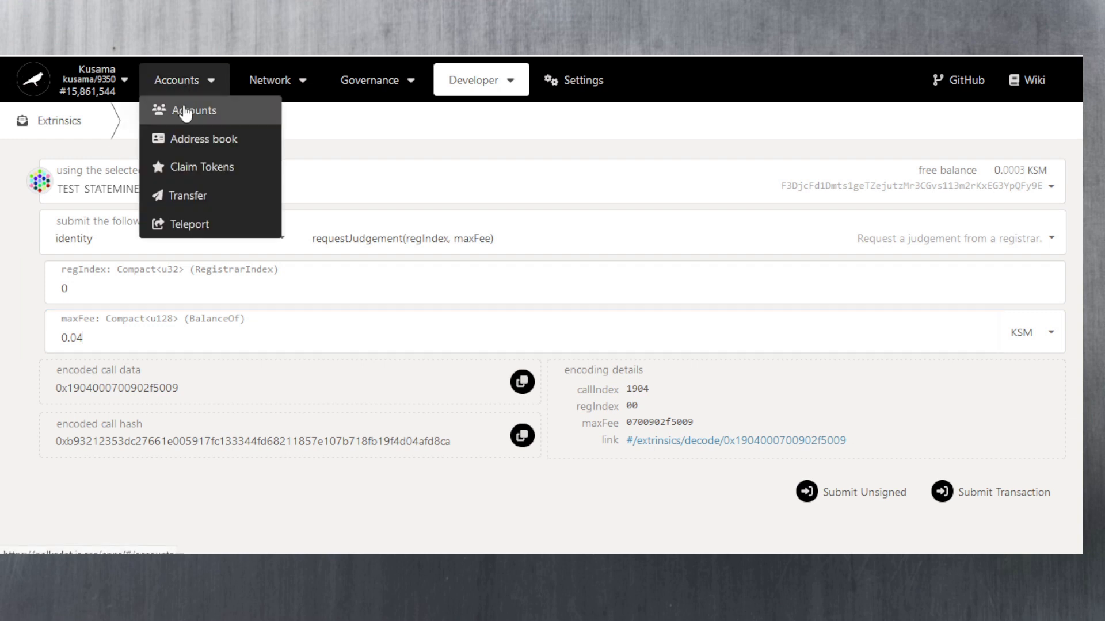
{"action": "left_click", "coordinate": [178, 109]}
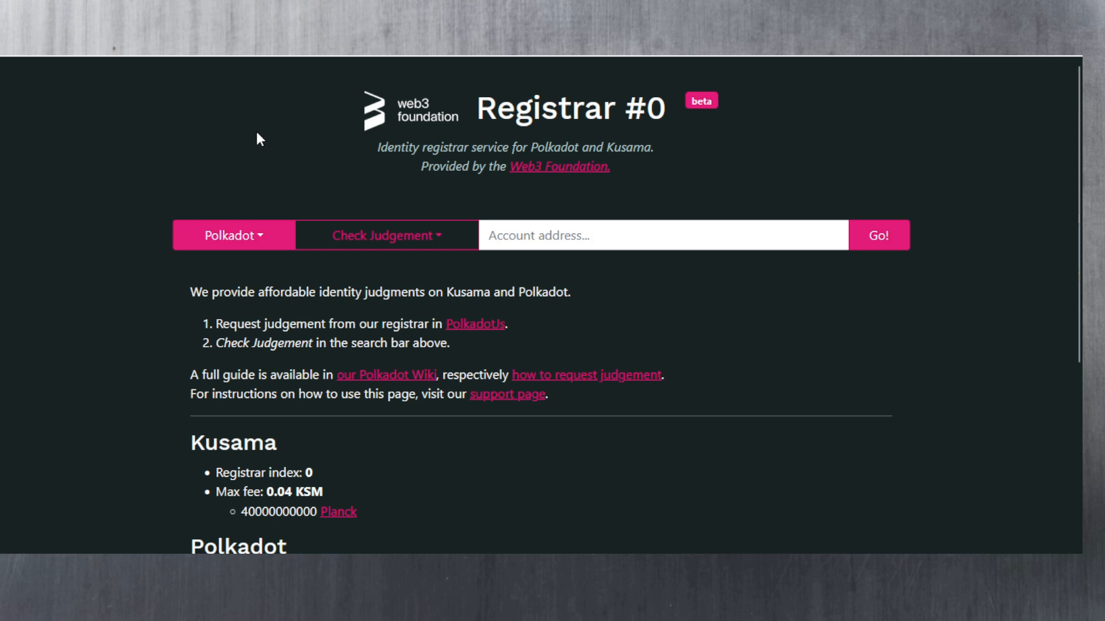
{"action": "left_click", "coordinate": [262, 241]}
{"action": "left_click", "coordinate": [218, 294]}
{"action": "left_click", "coordinate": [552, 233]}
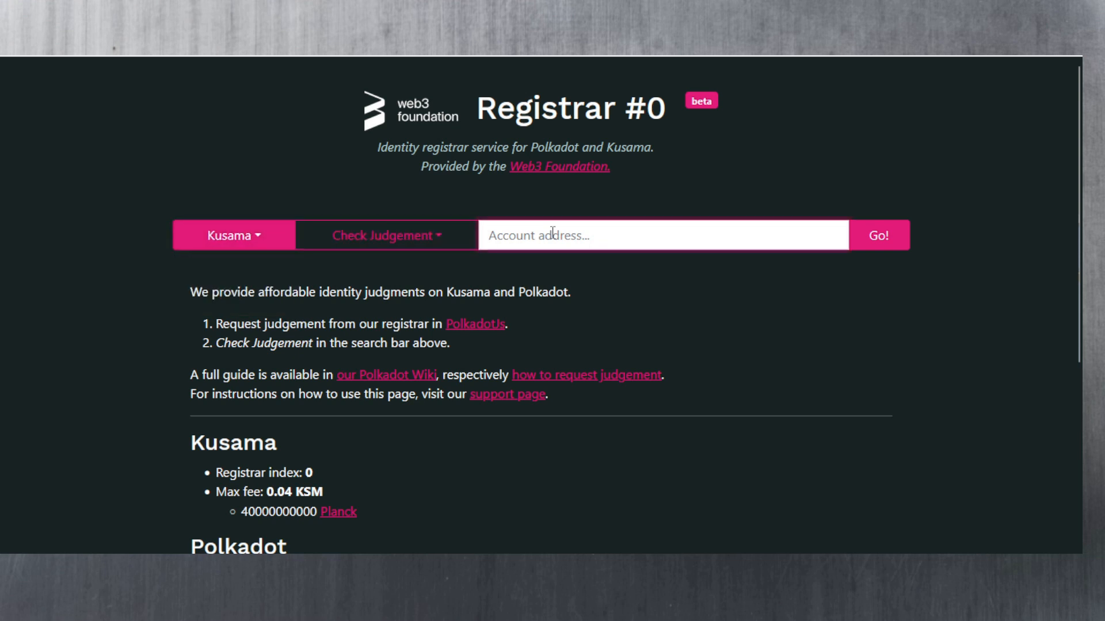
{"action": "type", "text": "F3DjcFd1Dmts1geTZejutzMr3CGvs113m2rKxEG3YpQFy9E"}
{"action": "left_click", "coordinate": [902, 250]}
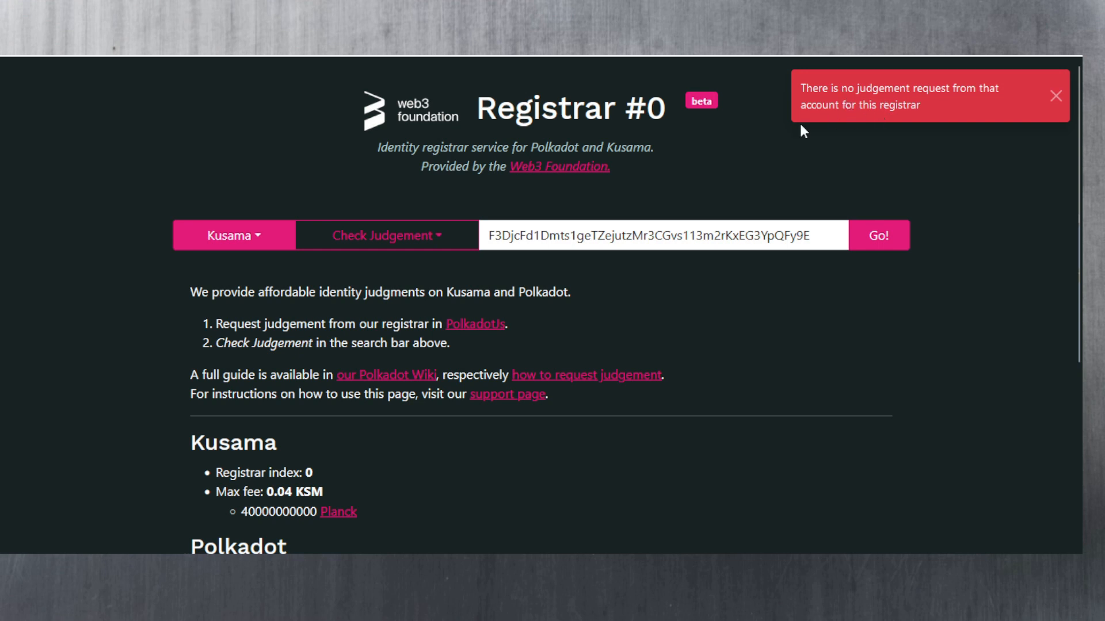
- Run the Validate Display Name lookup and select the display name shown in the result
{"action": "left_click", "coordinate": [444, 243]}
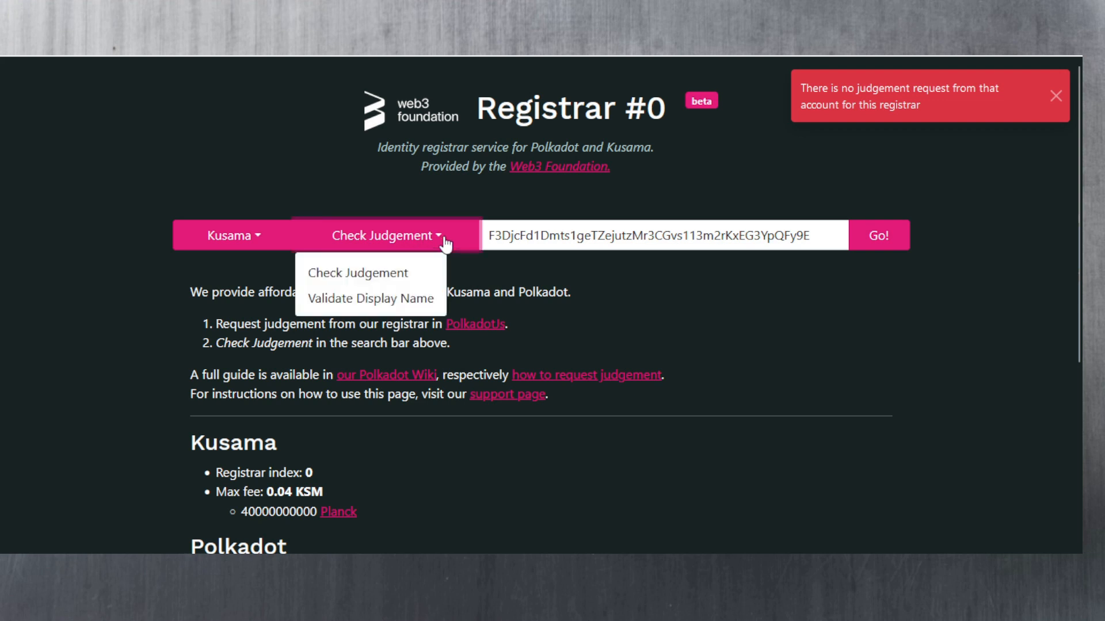
{"action": "left_click", "coordinate": [393, 298]}
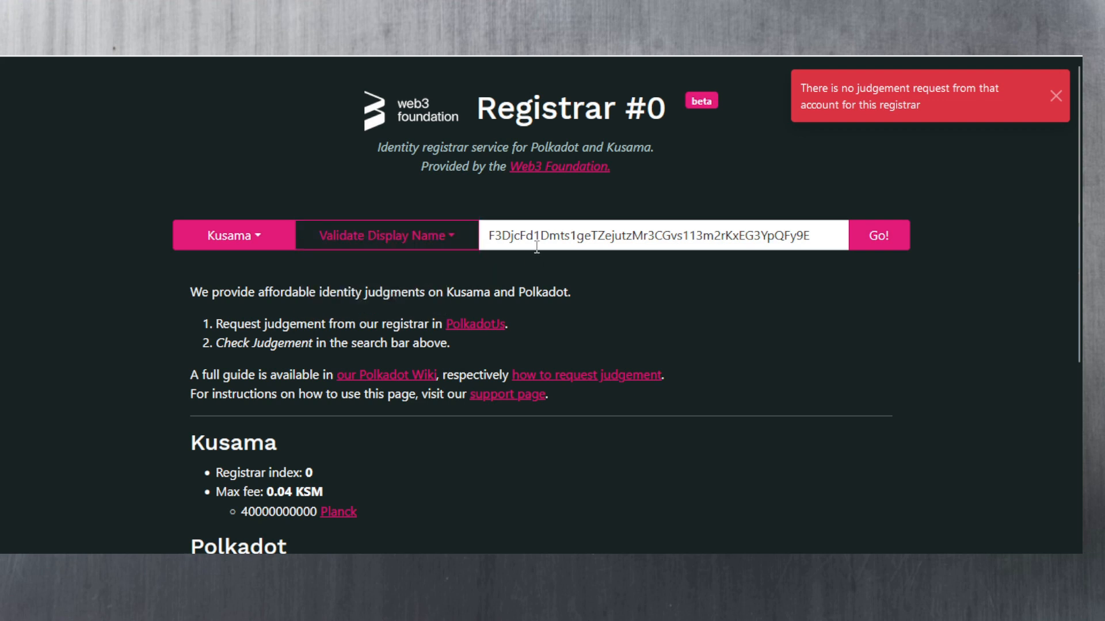
{"action": "left_click", "coordinate": [898, 242]}
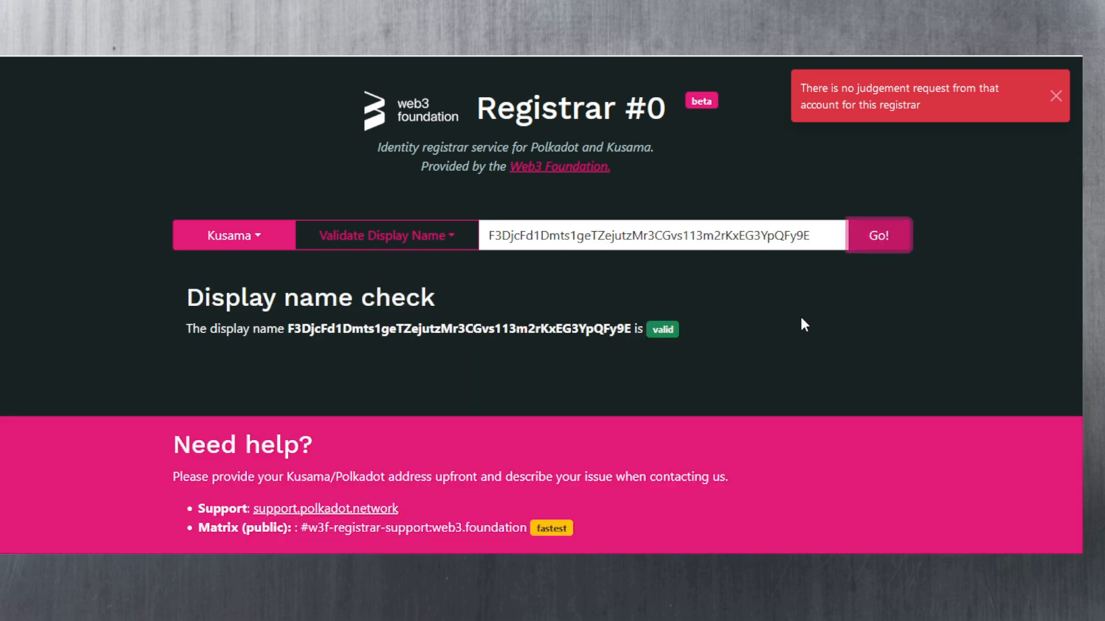
{"action": "double_click", "coordinate": [453, 331]}
{"action": "left_click", "coordinate": [462, 330]}
{"action": "double_click", "coordinate": [477, 335]}
{"action": "left_click", "coordinate": [553, 356]}
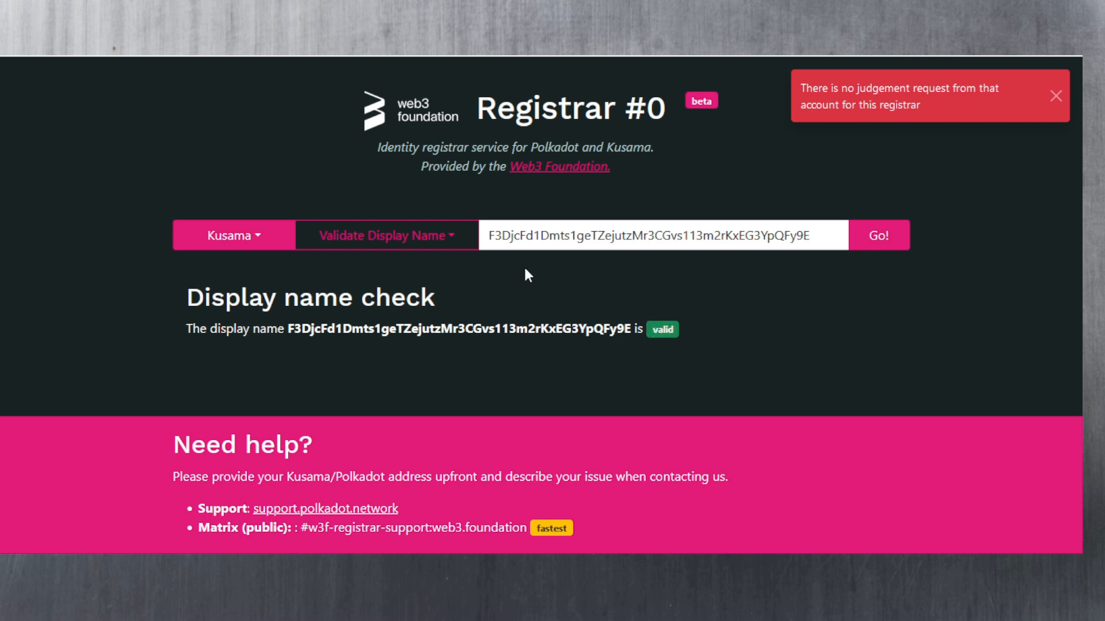
- Switch the lookup back to Check Judgement and rerun it
{"action": "left_click", "coordinate": [449, 237]}
{"action": "left_click", "coordinate": [359, 271]}
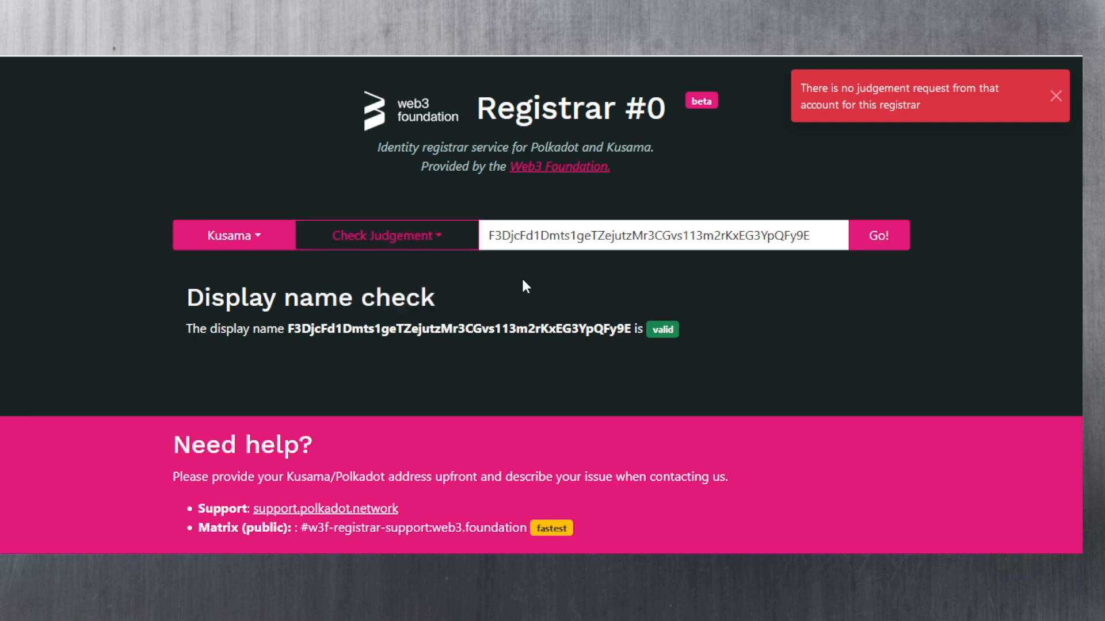
{"action": "left_click", "coordinate": [876, 237]}
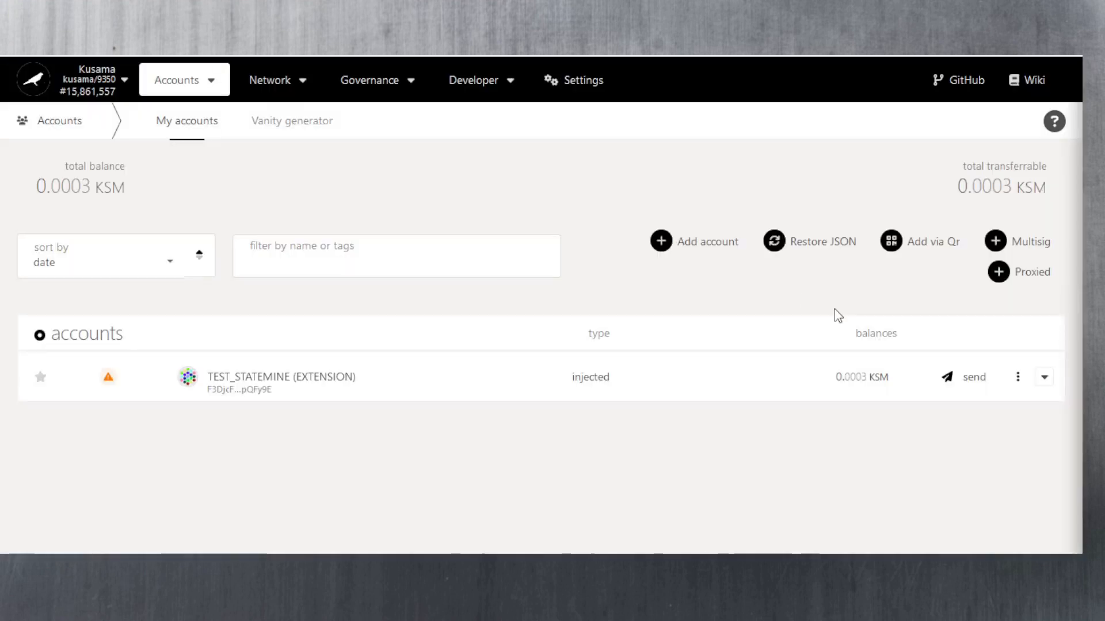
- Reopen the Set on-chain identity form from the TEST_STATEMINE account's actions menu
{"action": "left_click", "coordinate": [1017, 377]}
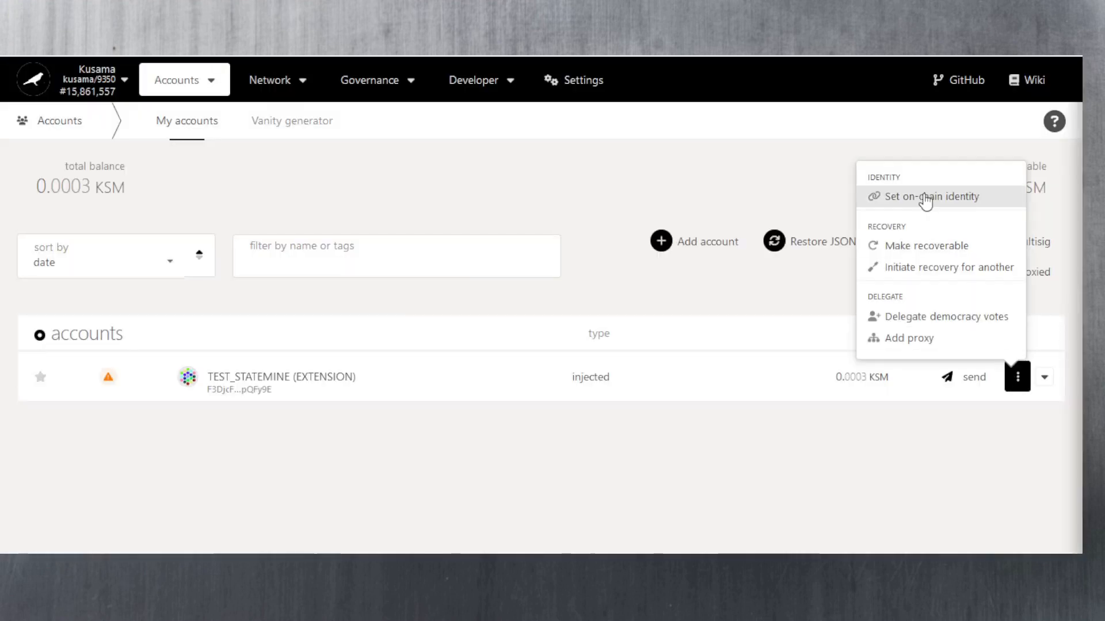
{"action": "left_click", "coordinate": [924, 197]}
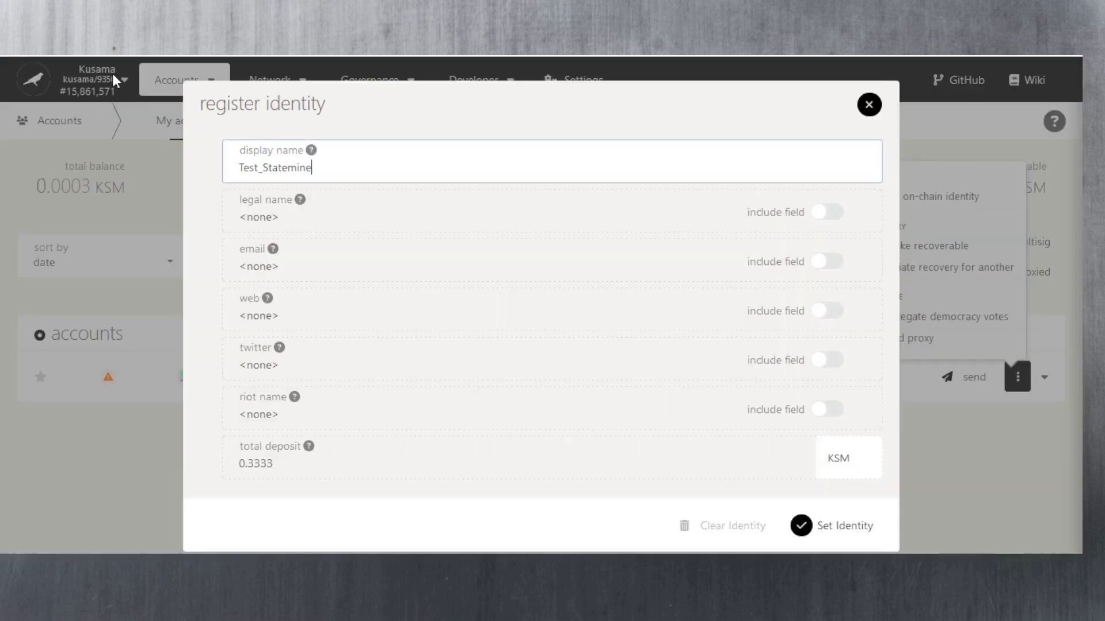
- Close the register identity form without making changes
{"action": "left_click", "coordinate": [864, 107]}
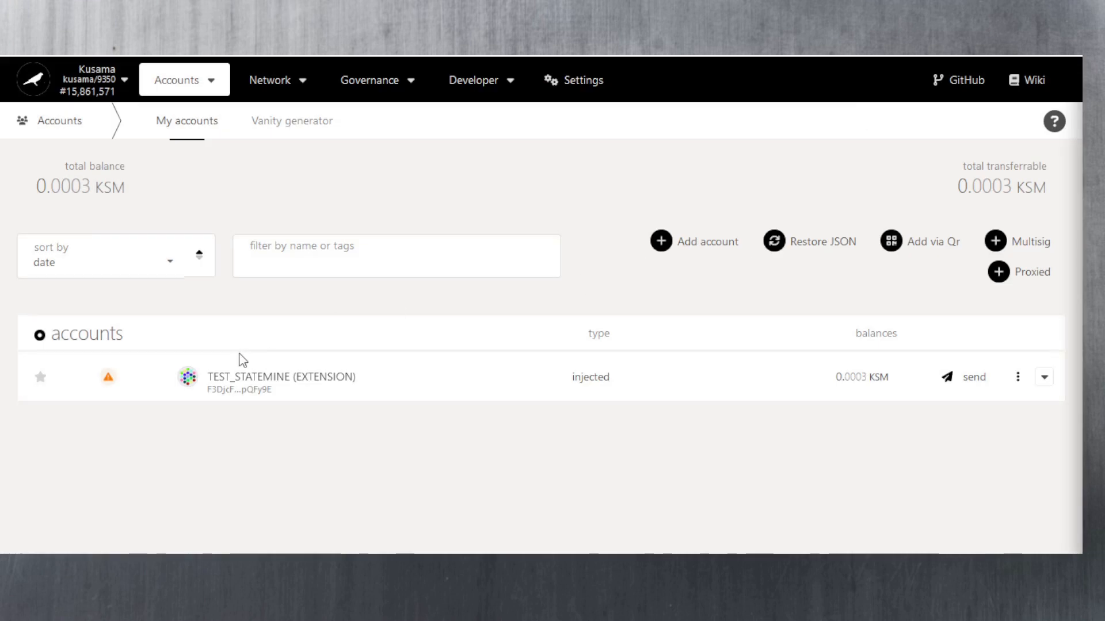